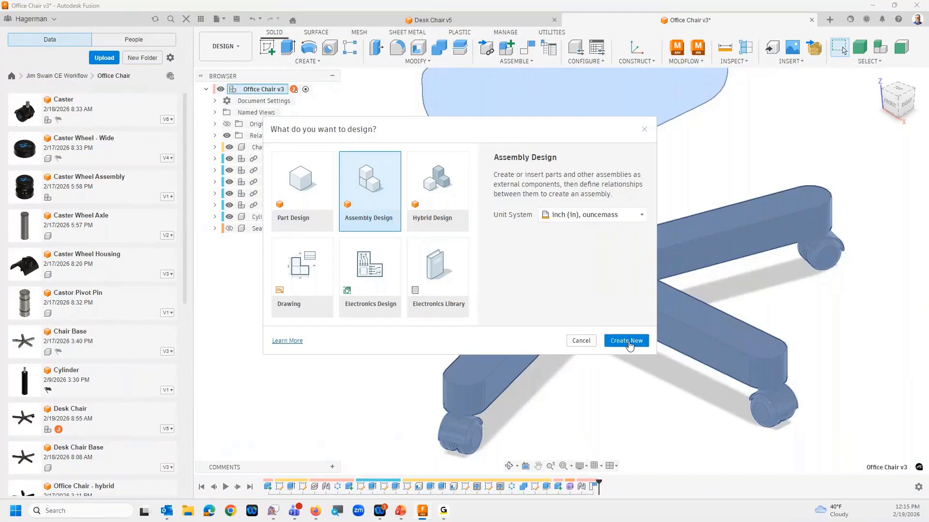
# Create a new assembly design in inches and insert the Chair Base at its default position, grounded to the parent
pyautogui.click(627, 342)
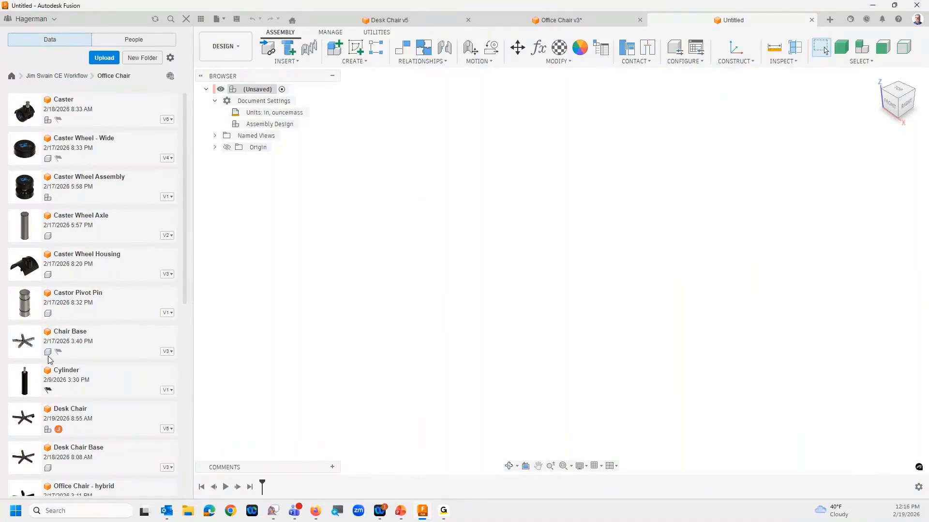
pyautogui.rightClick(70, 344)
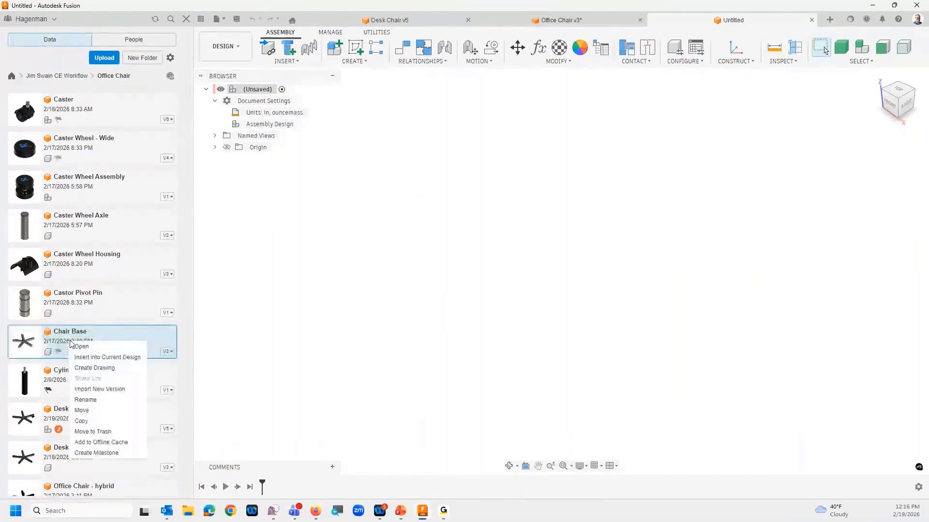
pyautogui.moveTo(70, 344); pyautogui.dragTo(490, 290)
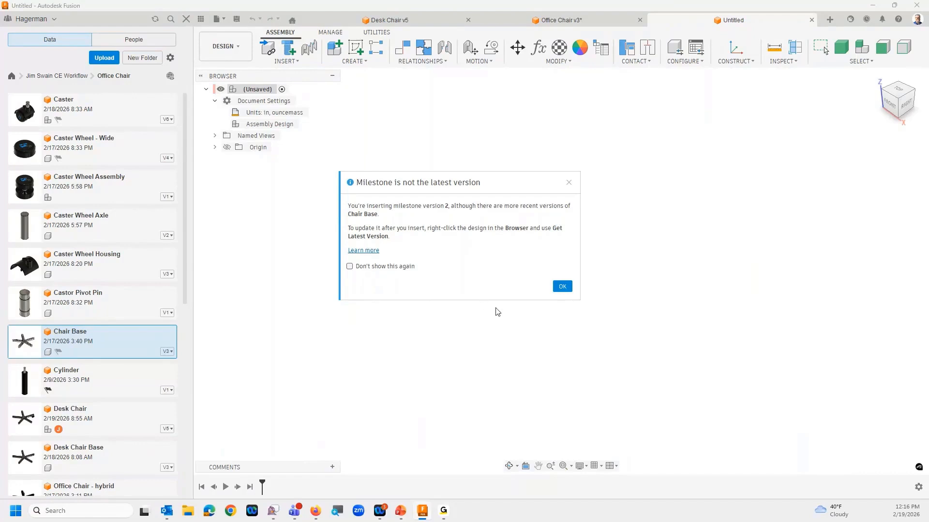
pyautogui.click(562, 287)
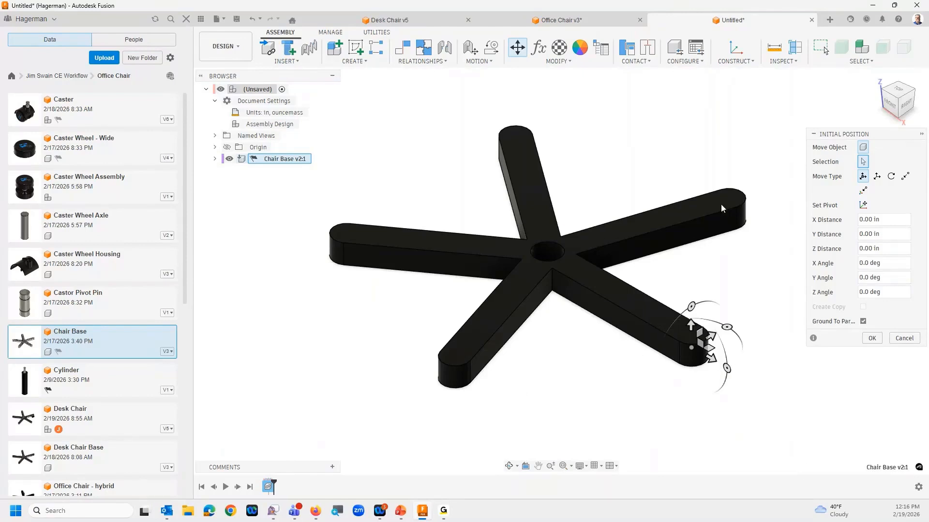
pyautogui.click(871, 339)
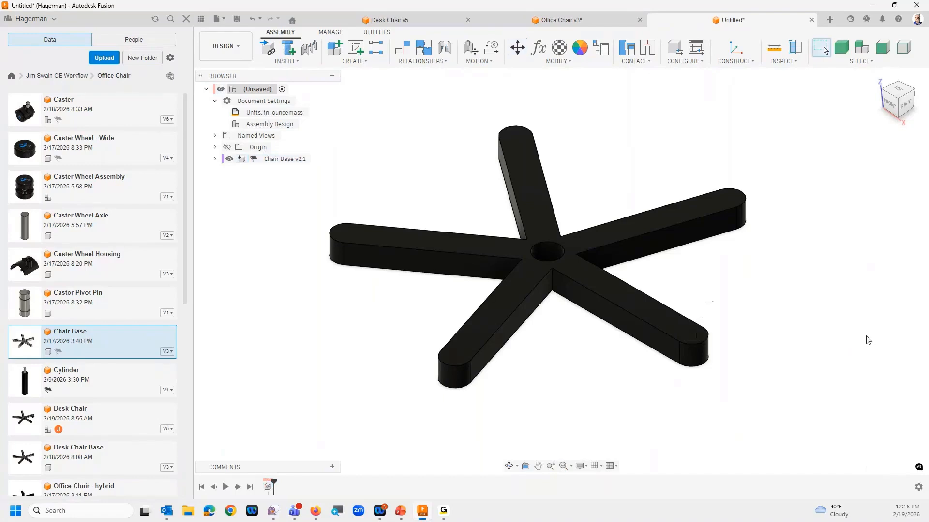
# Update the inserted Chair Base component to its latest version
pyautogui.rightClick(273, 159)
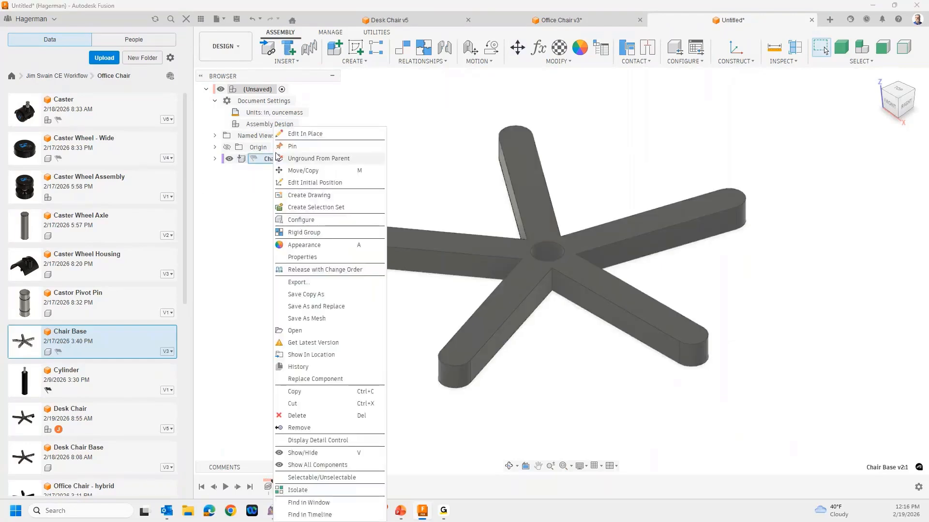
pyautogui.click(329, 343)
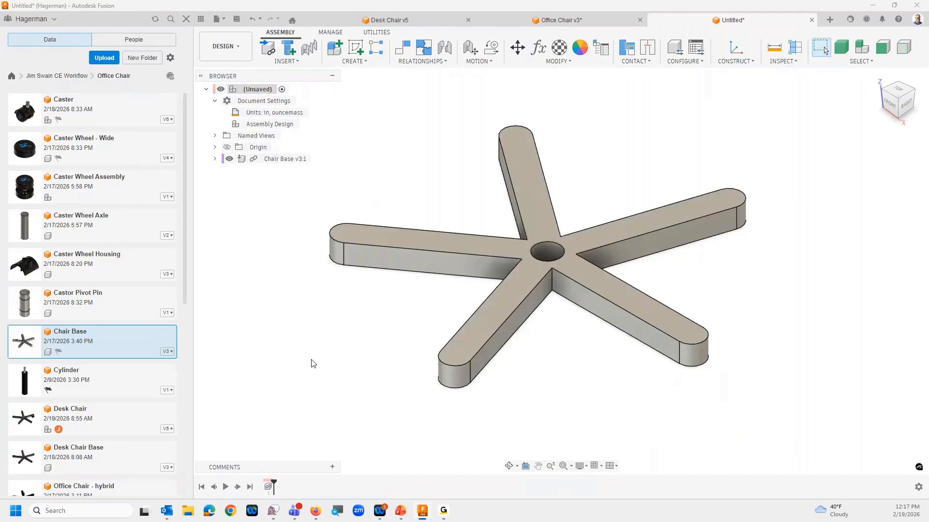
pyautogui.keyDown('shift'); pyautogui.moveTo(312, 357); pyautogui.dragTo(312, 355, button='middle'); pyautogui.keyUp('shift')
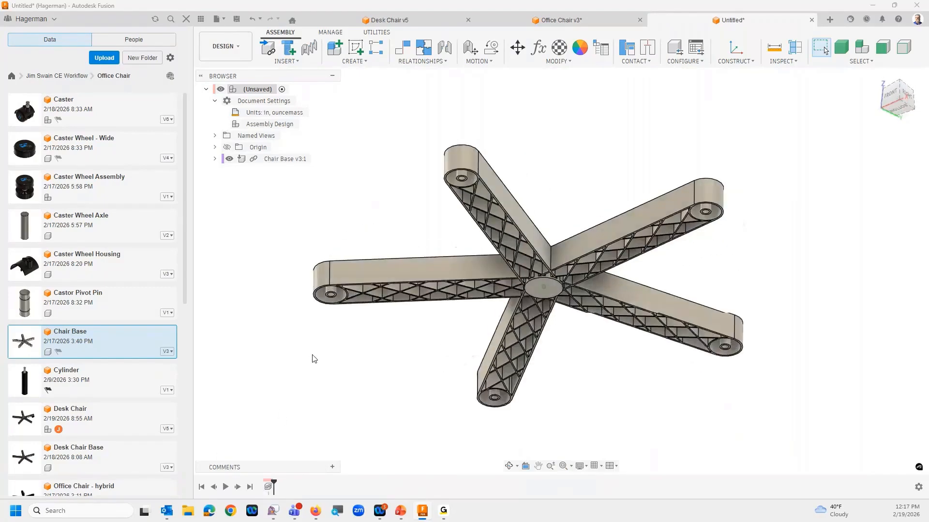
pyautogui.scroll(3, 312, 355)
pyautogui.scroll(3, 312, 355)
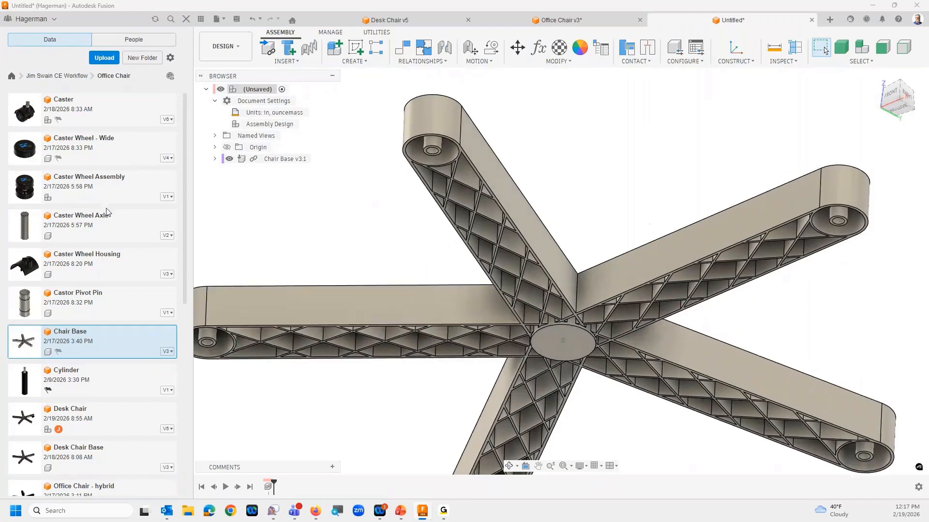
# Insert the Caster ungrounded into the assembly and place it just beyond the end of one chair base arm
pyautogui.moveTo(71, 117); pyautogui.dragTo(646, 173)
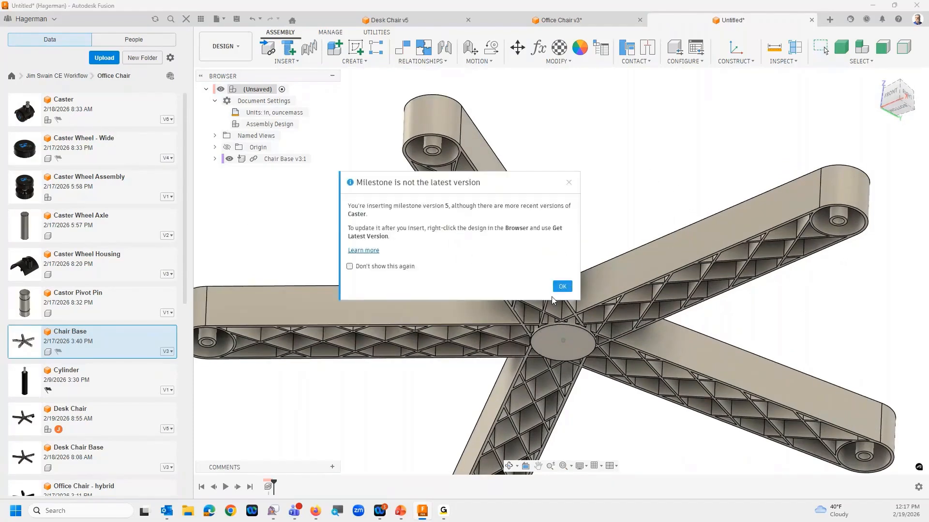
pyautogui.click(561, 287)
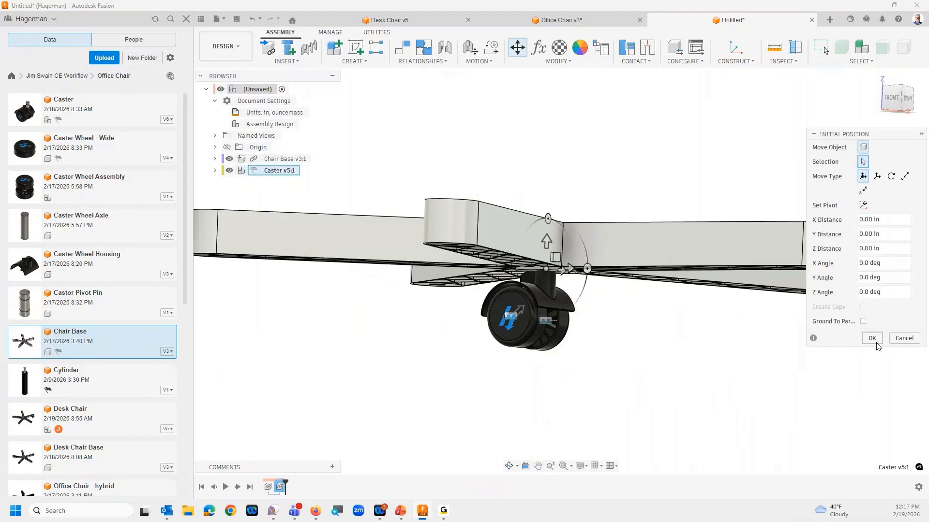
pyautogui.keyDown('shift'); pyautogui.moveTo(870, 345); pyautogui.dragTo(550, 311, button='middle'); pyautogui.keyUp('shift')
pyautogui.moveTo(529, 292); pyautogui.dragTo(904, 365)
pyautogui.scroll(-2, 903, 365)
pyautogui.scroll(-3, 904, 365)
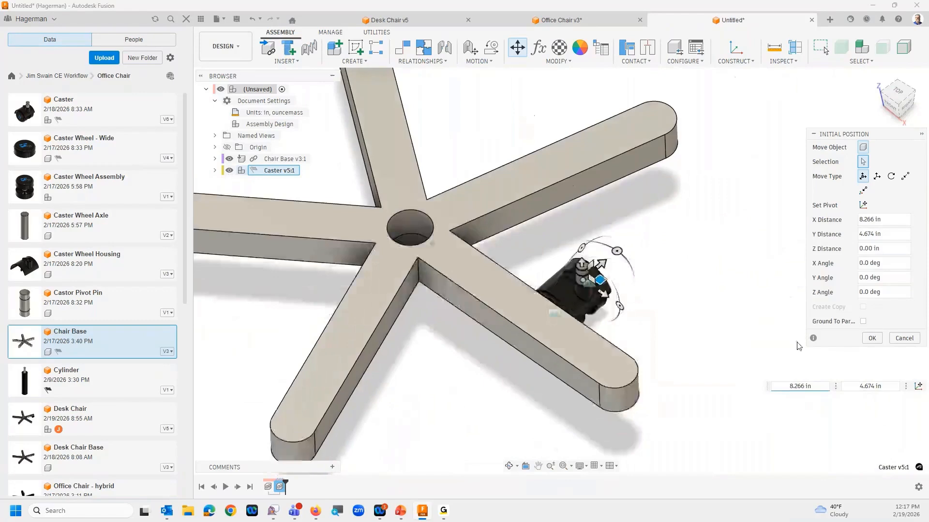
pyautogui.moveTo(610, 275); pyautogui.dragTo(678, 354)
pyautogui.click(872, 338)
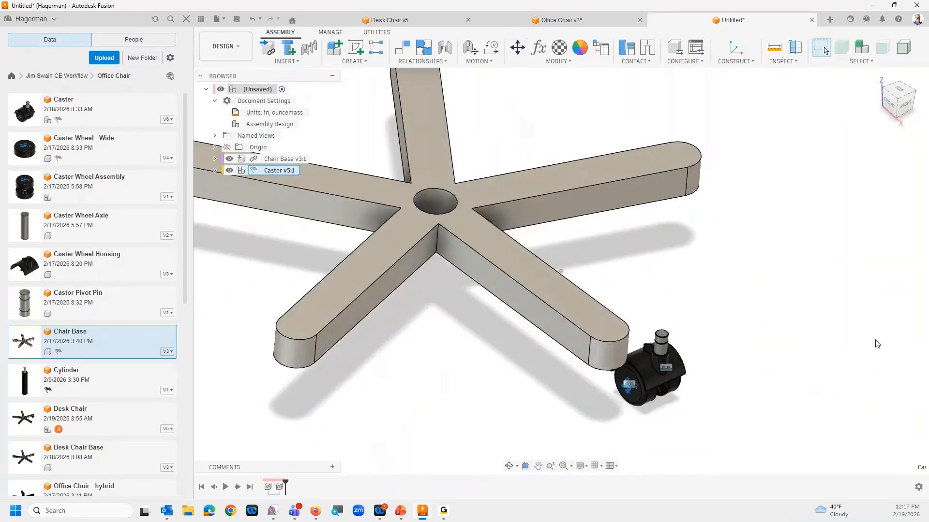
# Update the inserted Caster component to its latest version
pyautogui.keyDown('shift'); pyautogui.moveTo(557, 305); pyautogui.dragTo(579, 285, button='middle'); pyautogui.keyUp('shift')
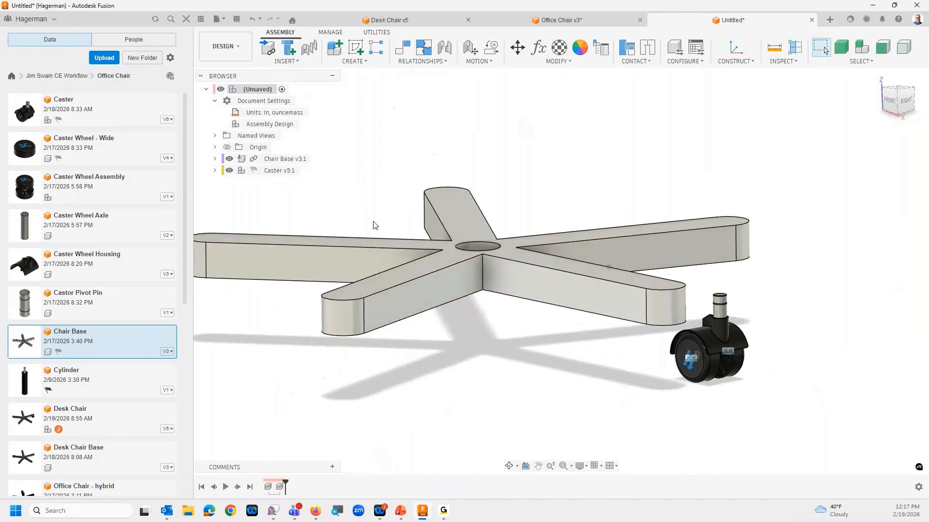
pyautogui.rightClick(280, 174)
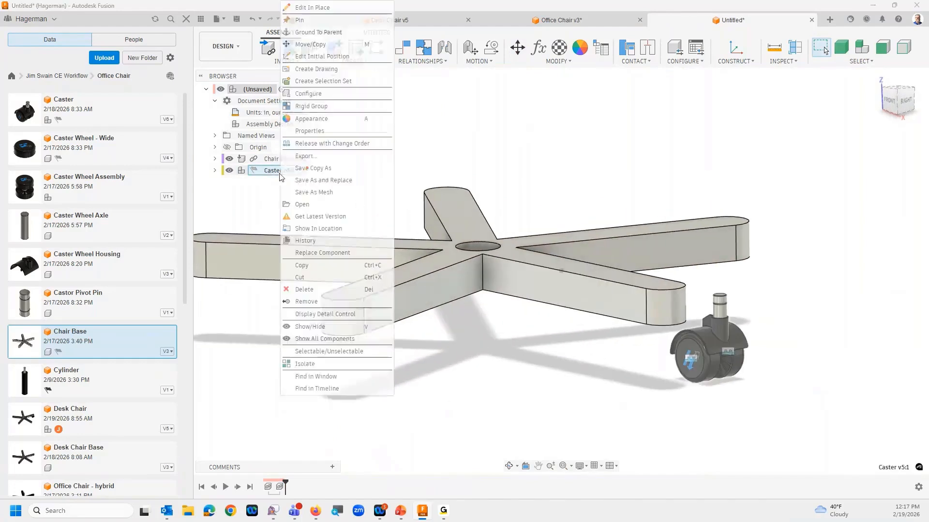
pyautogui.click(332, 220)
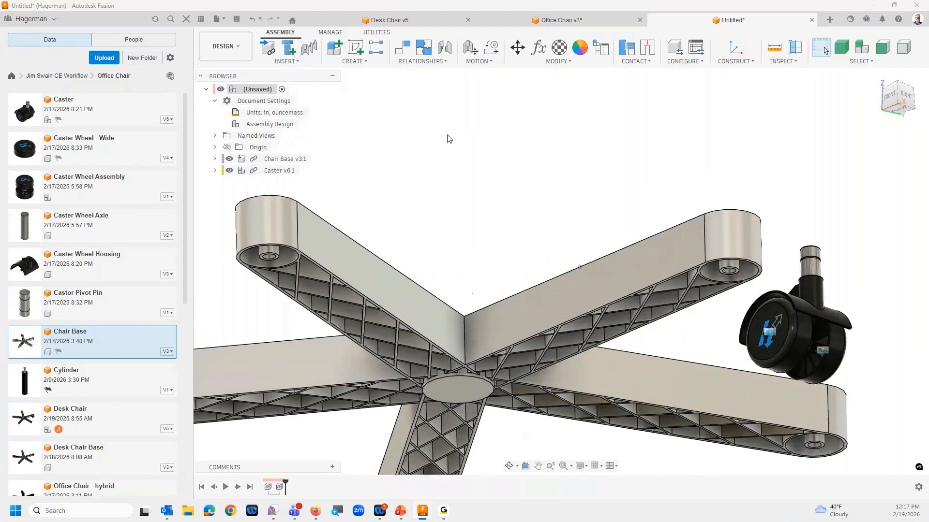
# Create a revolute joint from the circular edge atop the caster housing's stem to the round boss under the nearest arm's end
pyautogui.click(444, 49)
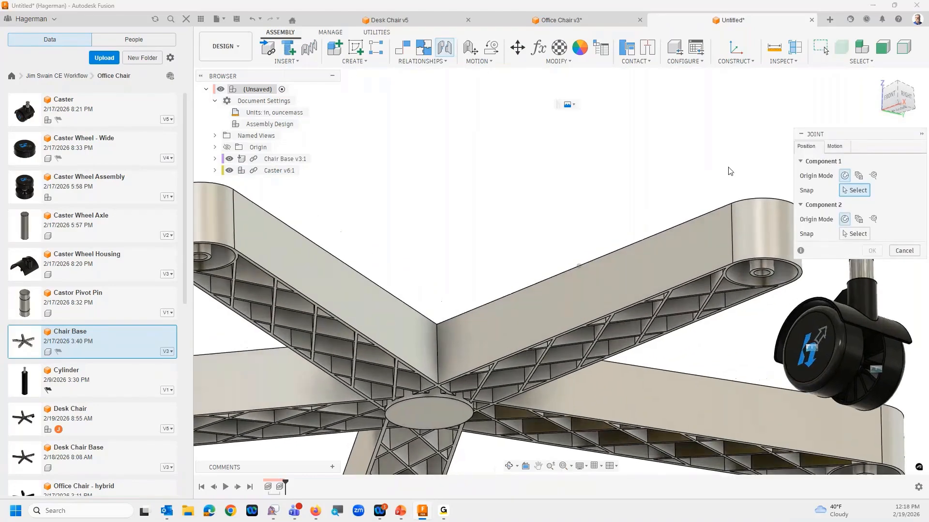
pyautogui.click(835, 146)
pyautogui.click(853, 163)
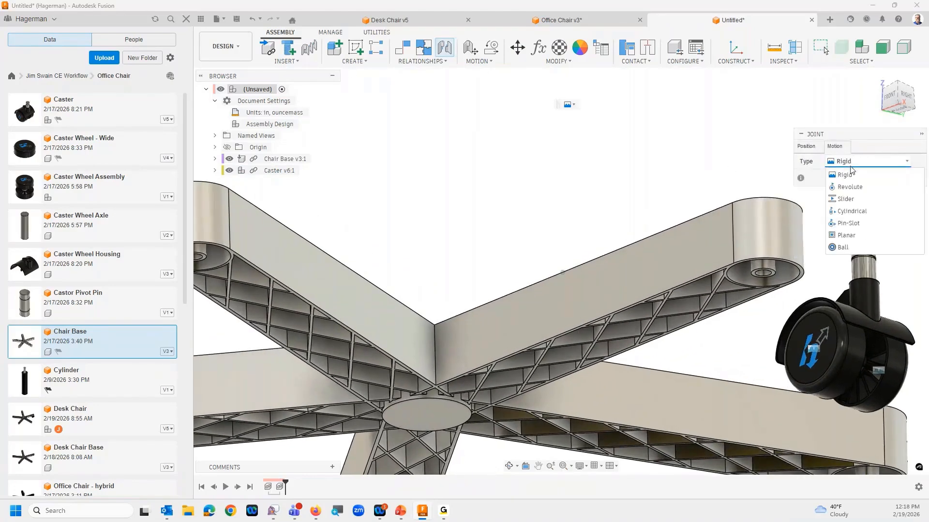
pyautogui.click(857, 185)
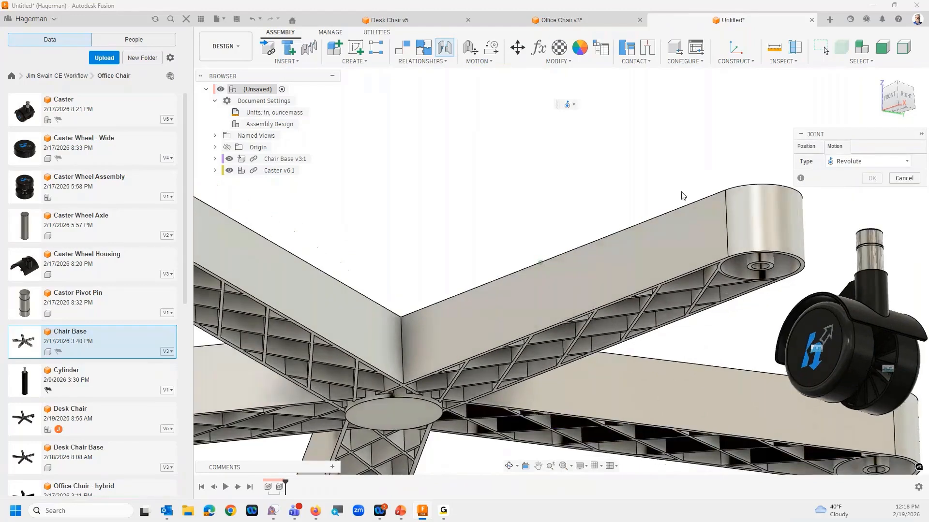
pyautogui.click(806, 146)
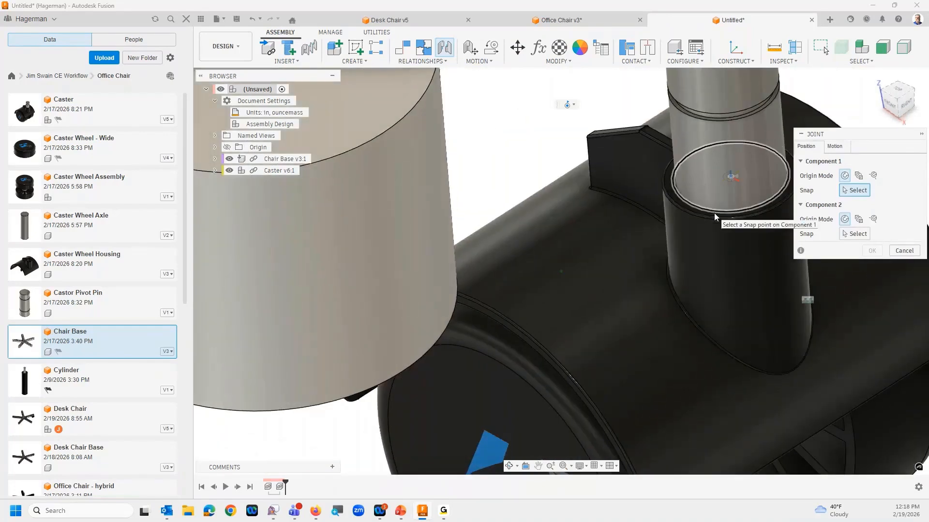
pyautogui.scroll(4, 714, 213)
pyautogui.click(706, 210)
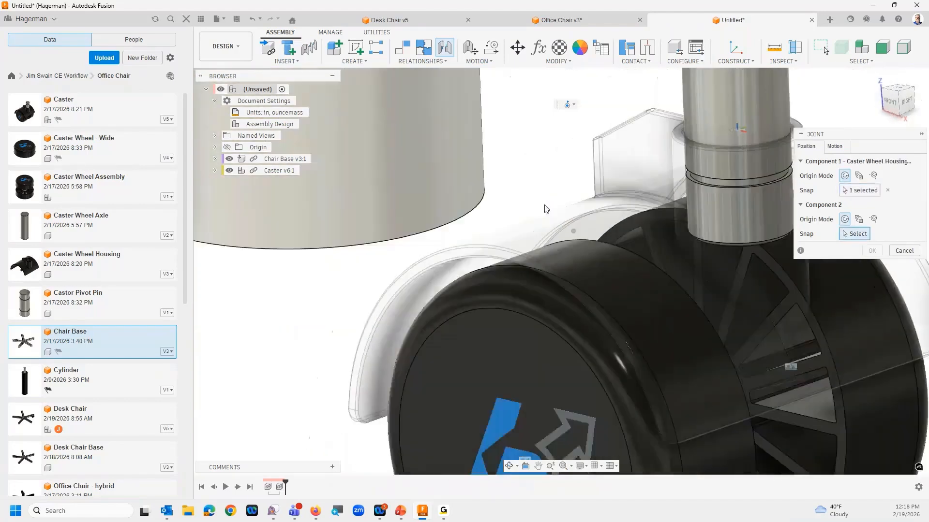
pyautogui.keyDown('shift'); pyautogui.moveTo(544, 209); pyautogui.dragTo(437, 231, button='middle'); pyautogui.keyUp('shift')
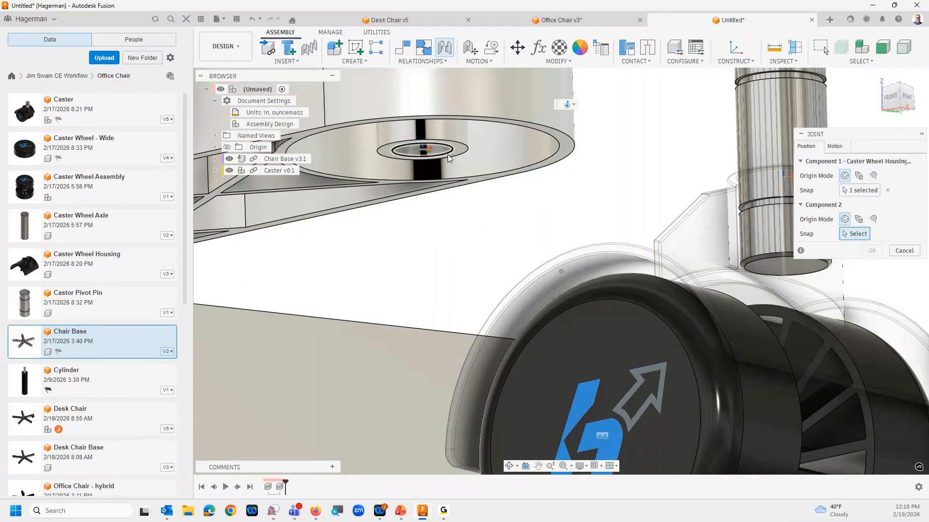
pyautogui.click(448, 155)
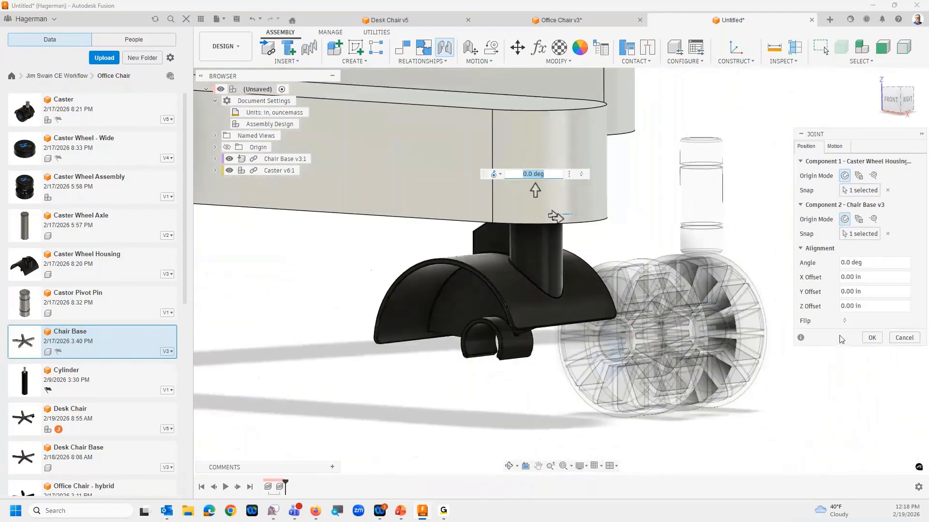
pyautogui.click(871, 338)
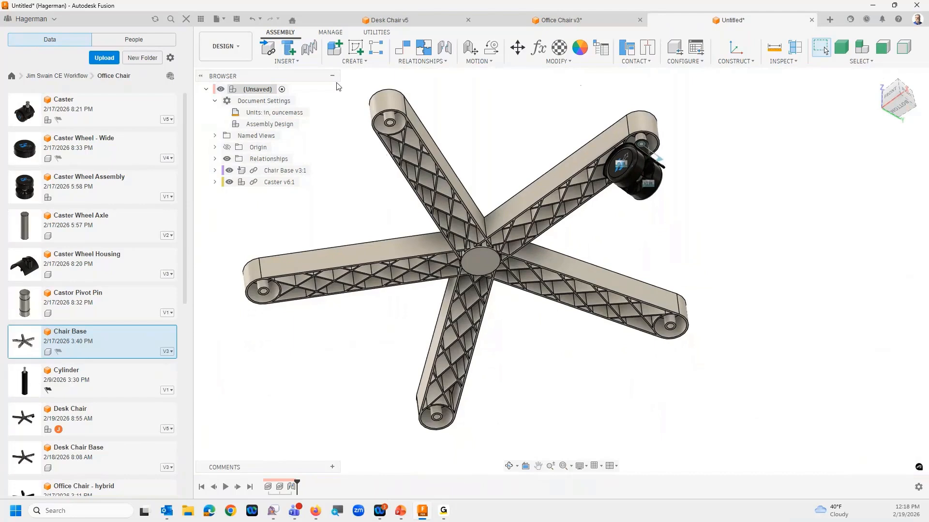
# Duplicate the entire Caster subassembly with its joint, placing the first copy on the round boss under a neighbouring arm's end
pyautogui.click(310, 49)
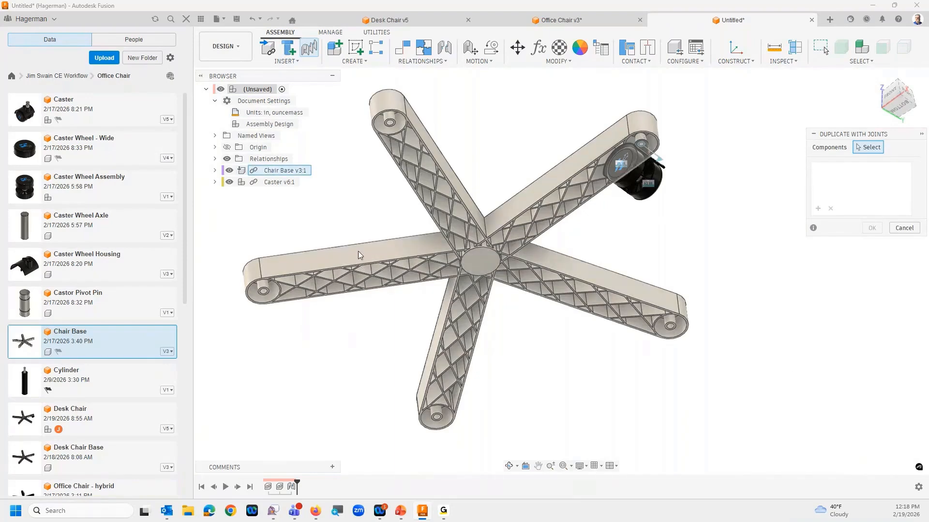
pyautogui.click(276, 183)
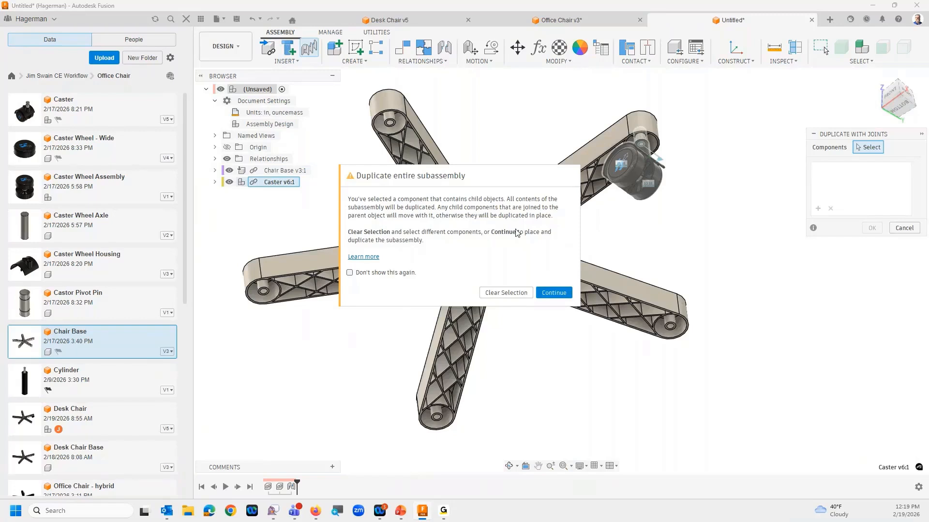
pyautogui.click(550, 294)
pyautogui.scroll(2, 485, 106)
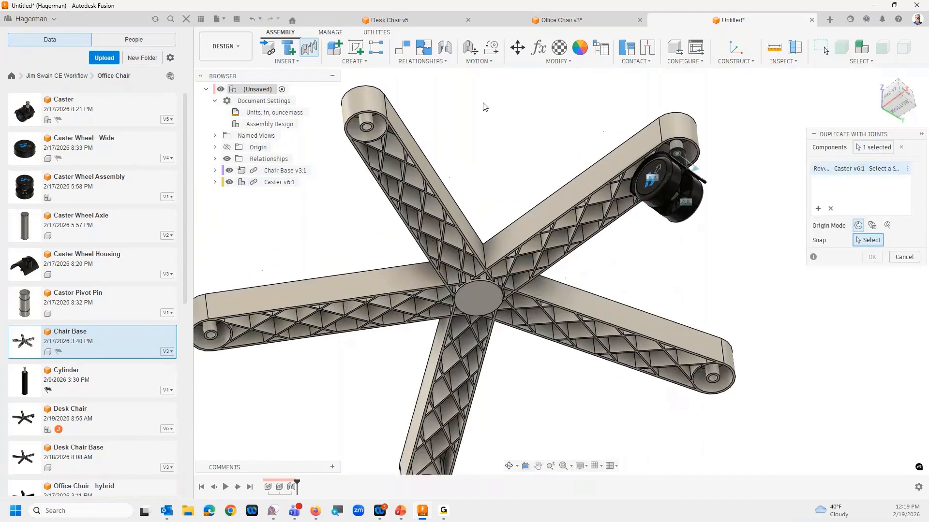
pyautogui.scroll(1, 479, 107)
pyautogui.scroll(3, 477, 107)
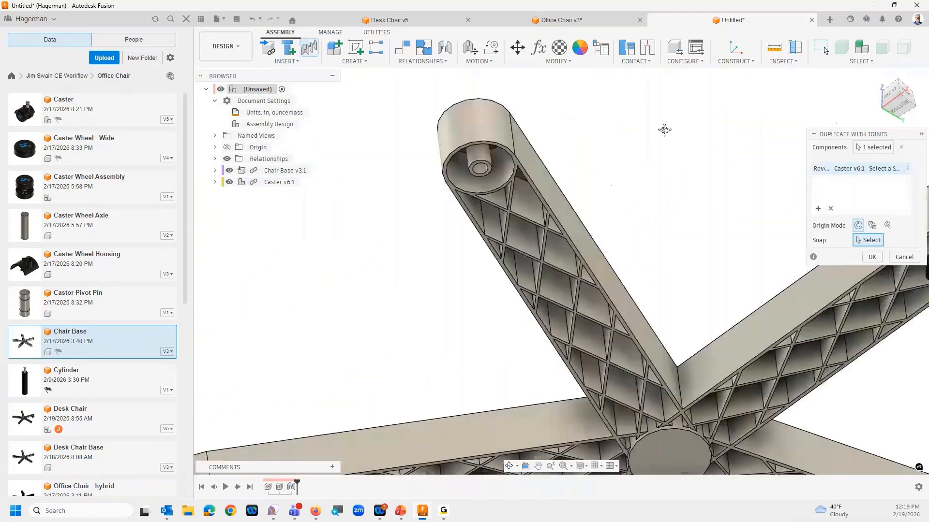
pyautogui.click(489, 172)
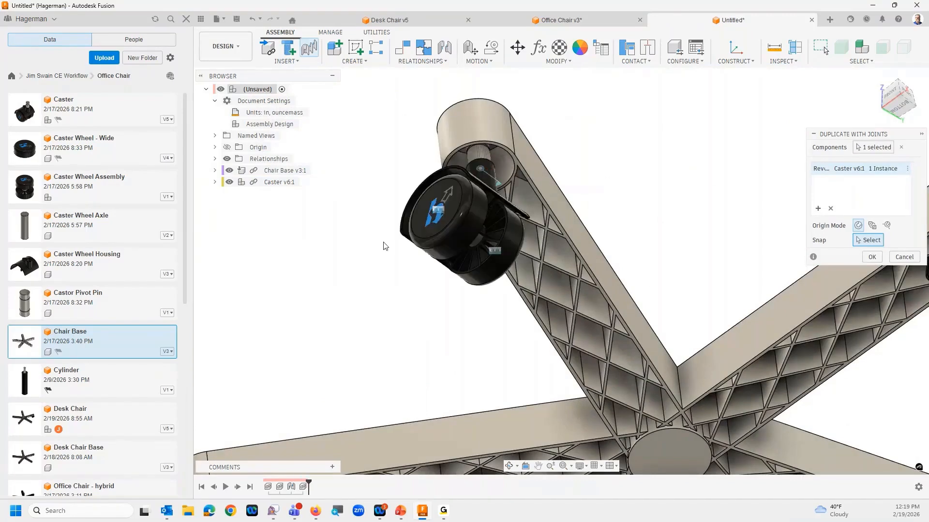
# Place duplicate casters on the bosses under the three remaining arm ends and finish the duplication
pyautogui.moveTo(385, 246); pyautogui.dragTo(551, 108, button='middle')
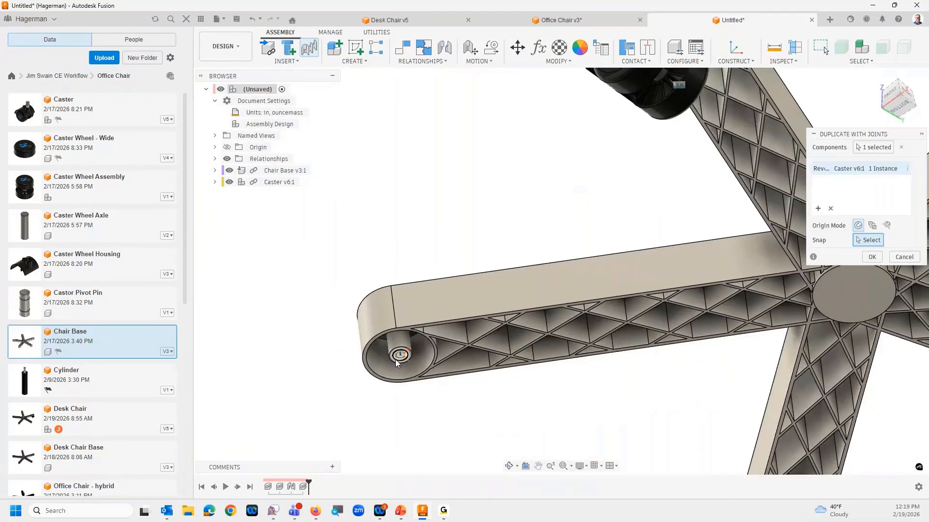
pyautogui.click(397, 359)
pyautogui.moveTo(553, 433); pyautogui.dragTo(228, 163, button='middle')
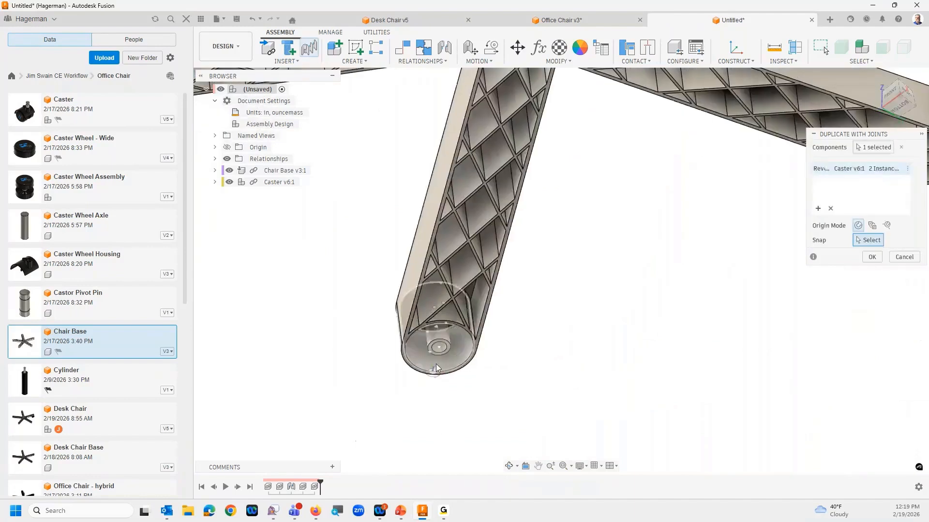
pyautogui.moveTo(718, 364); pyautogui.dragTo(276, 437, button='middle')
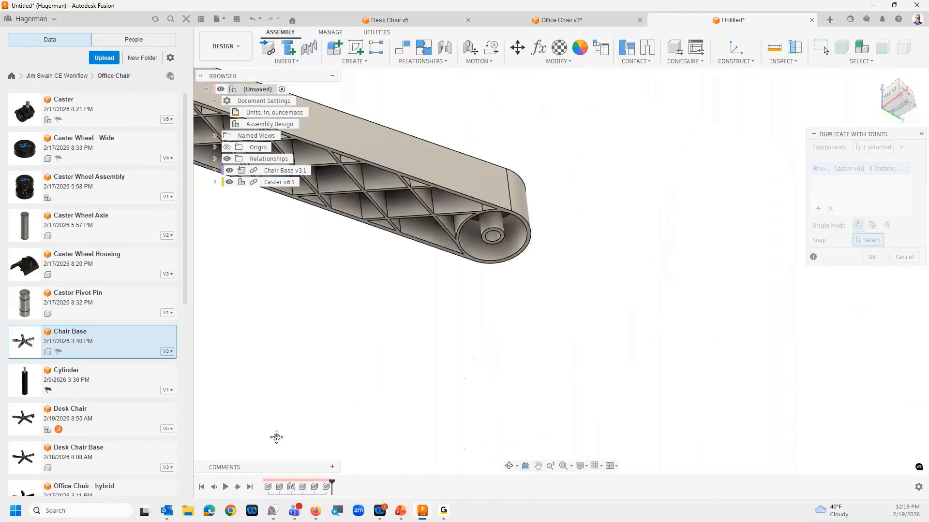
pyautogui.click(499, 246)
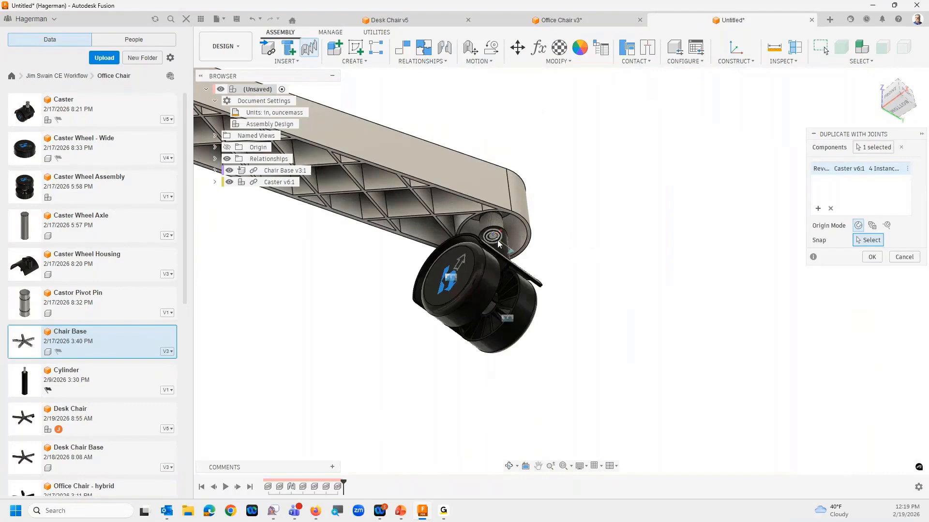
pyautogui.click(872, 257)
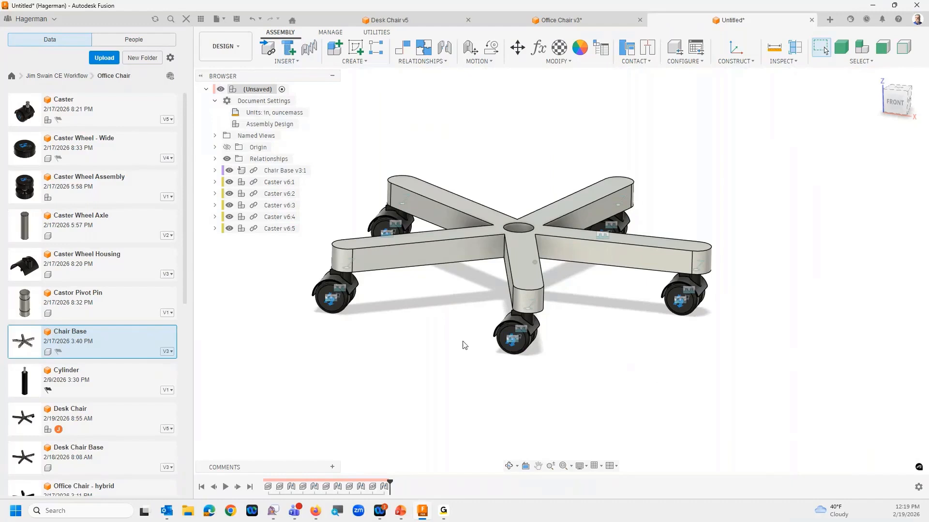
# Swivel one caster about its revolute joint under the chair base arm to test its motion
pyautogui.moveTo(317, 297); pyautogui.dragTo(387, 343)
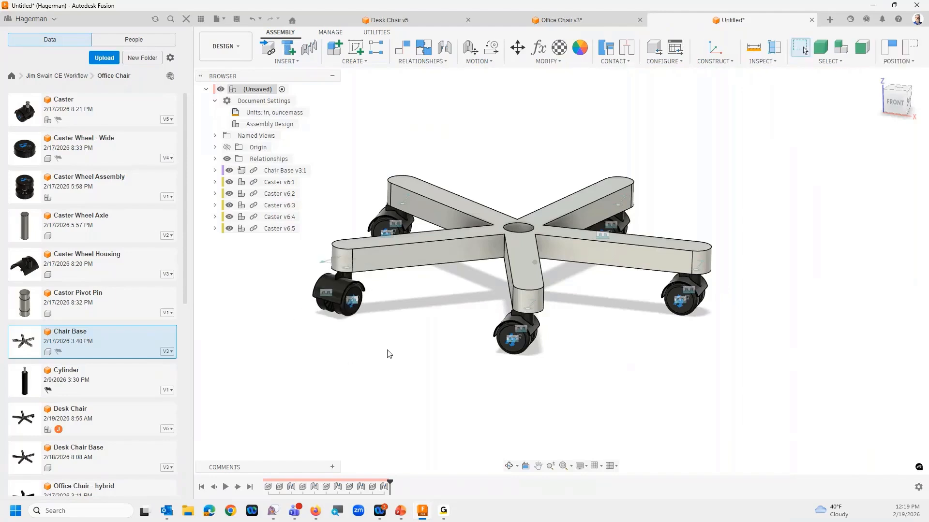
pyautogui.scroll(-1, 390, 353)
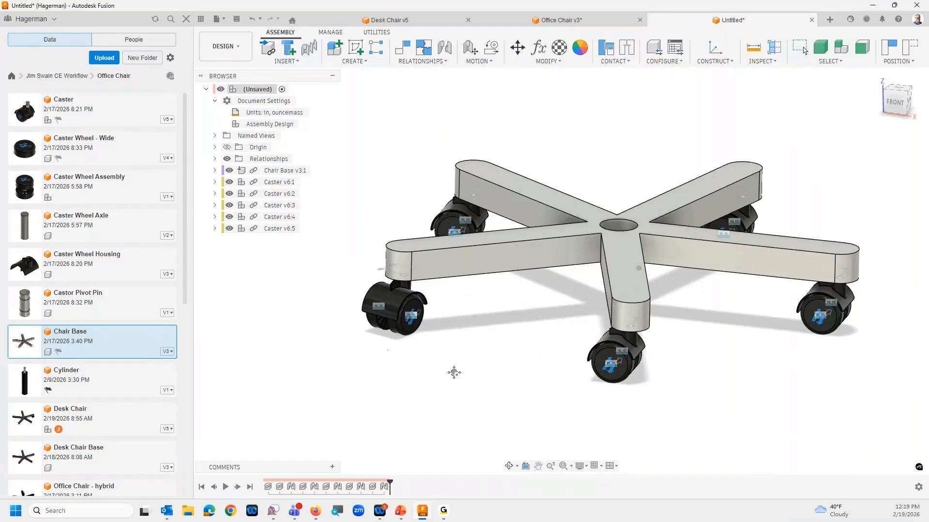
pyautogui.scroll(3, 455, 374)
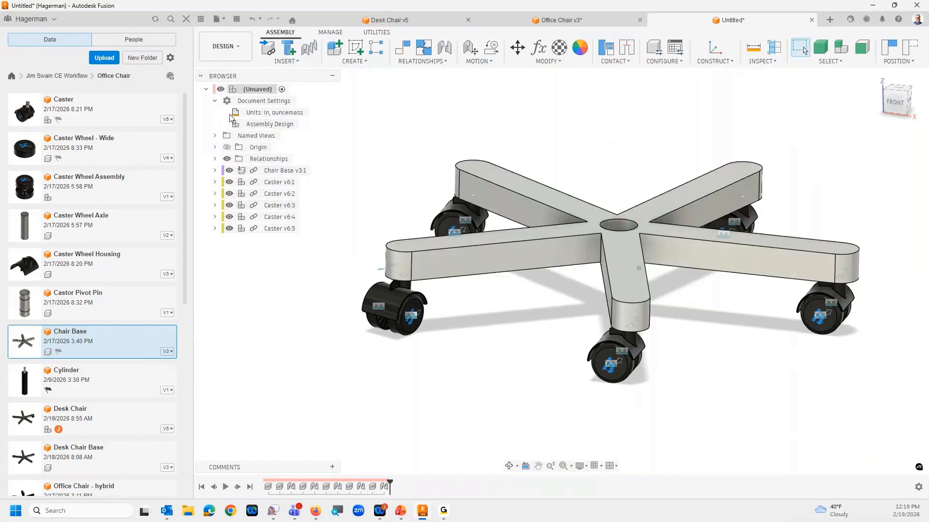
pyautogui.moveTo(244, 126)
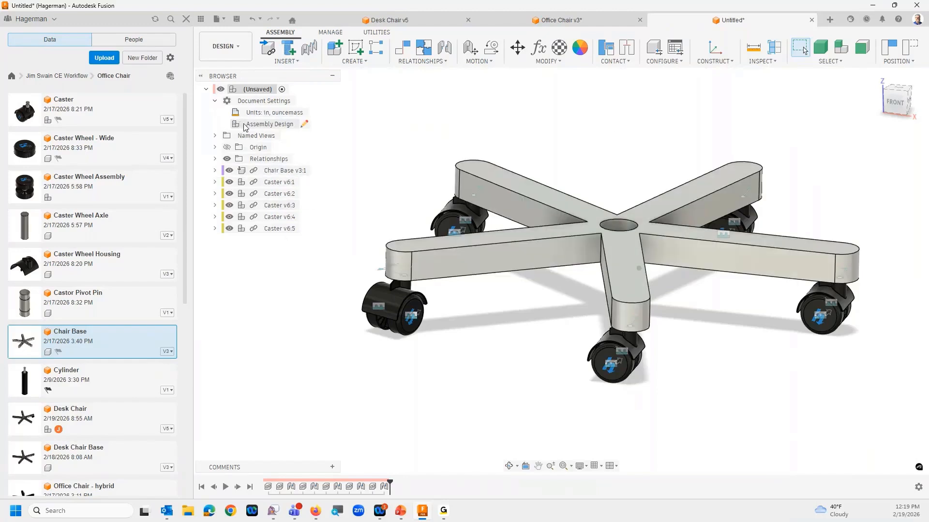